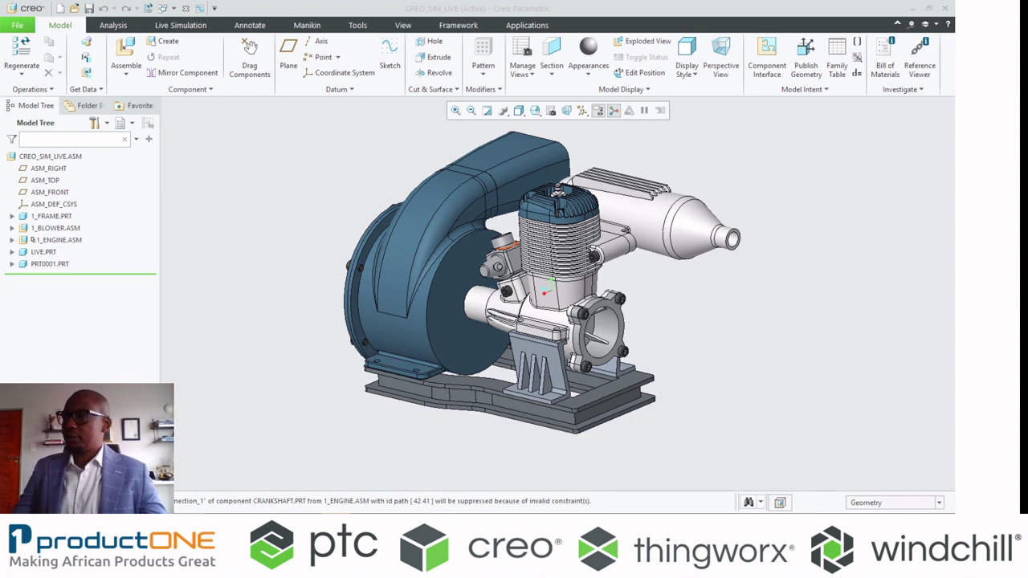
- Orbit the engine assembly to a low side-on view that reveals the ribbed bracket beneath the engine
middle_drag(483, 333, 549, 381)
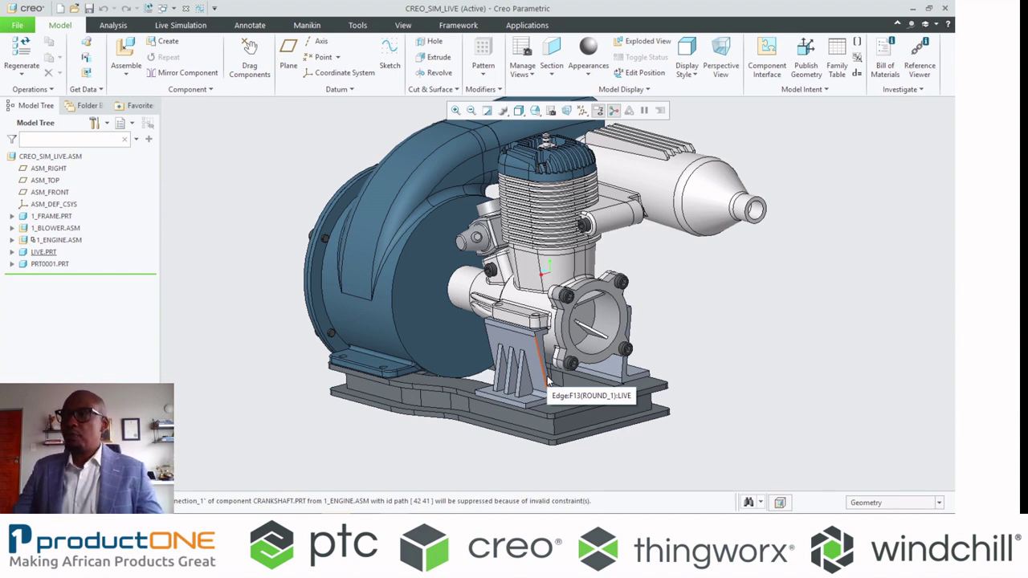
- Run a Live Simulation scoped to the bracket only, then close the assembly window
click(193, 26)
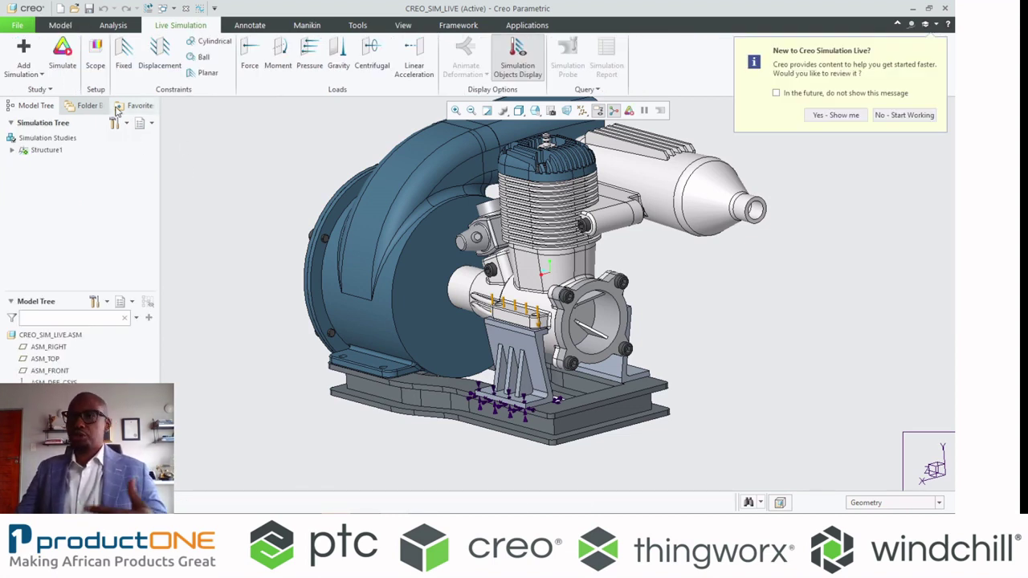
click(96, 57)
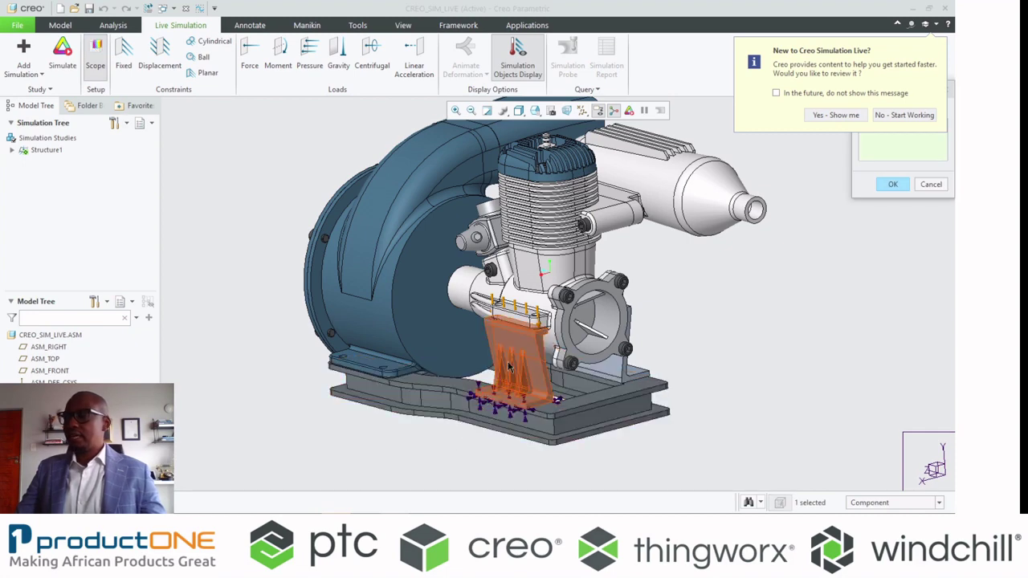
middle_click(167, 242)
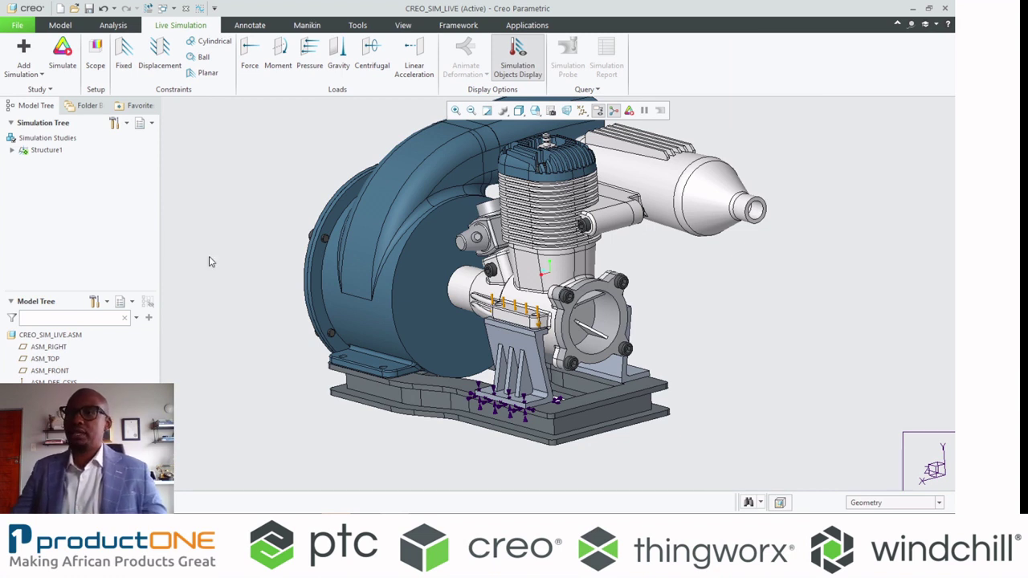
click(63, 52)
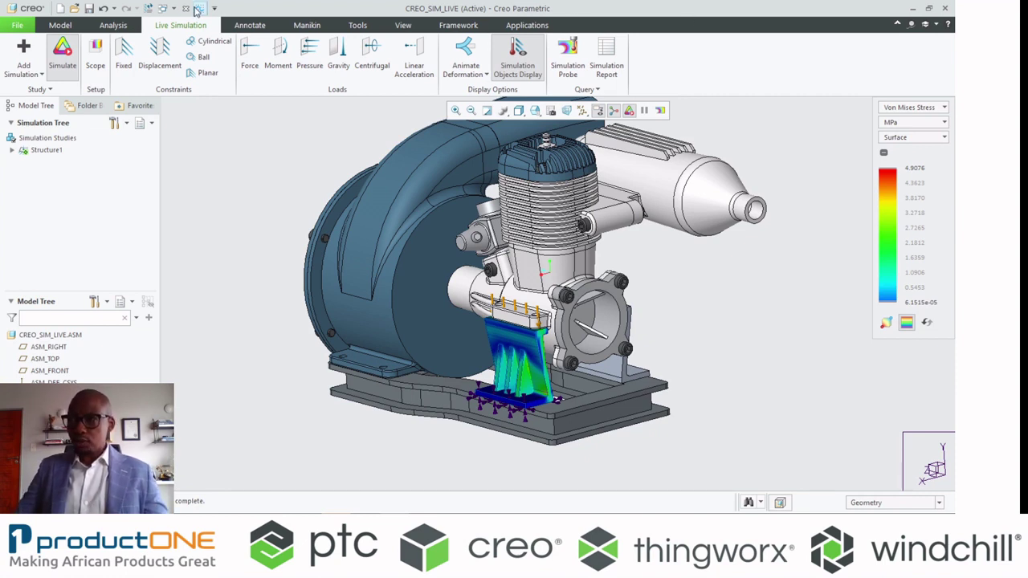
click(184, 9)
- Erase the undisplayed assembly models from session and switch to the LIVE.PRT window
click(155, 64)
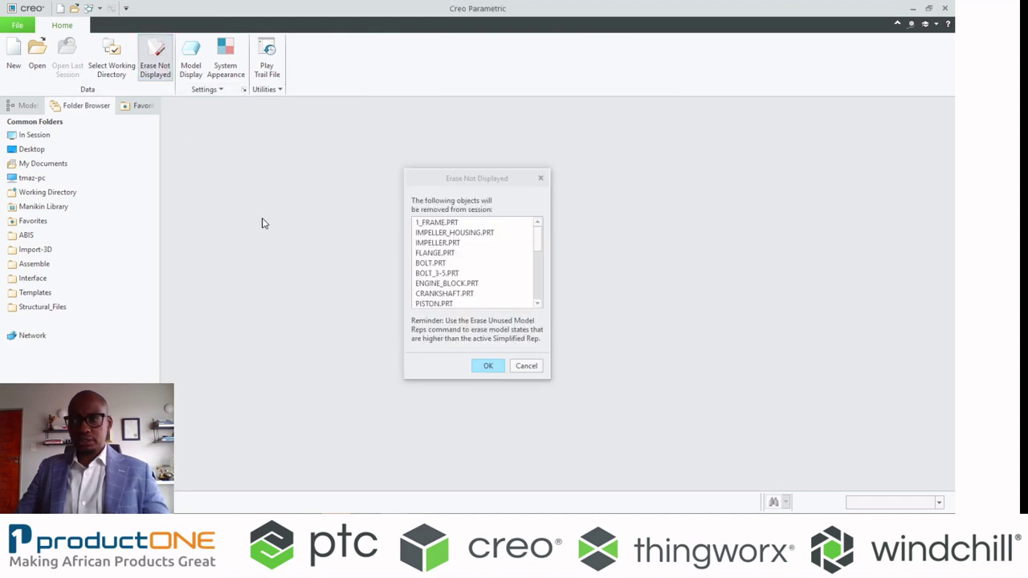
click(487, 365)
click(587, 474)
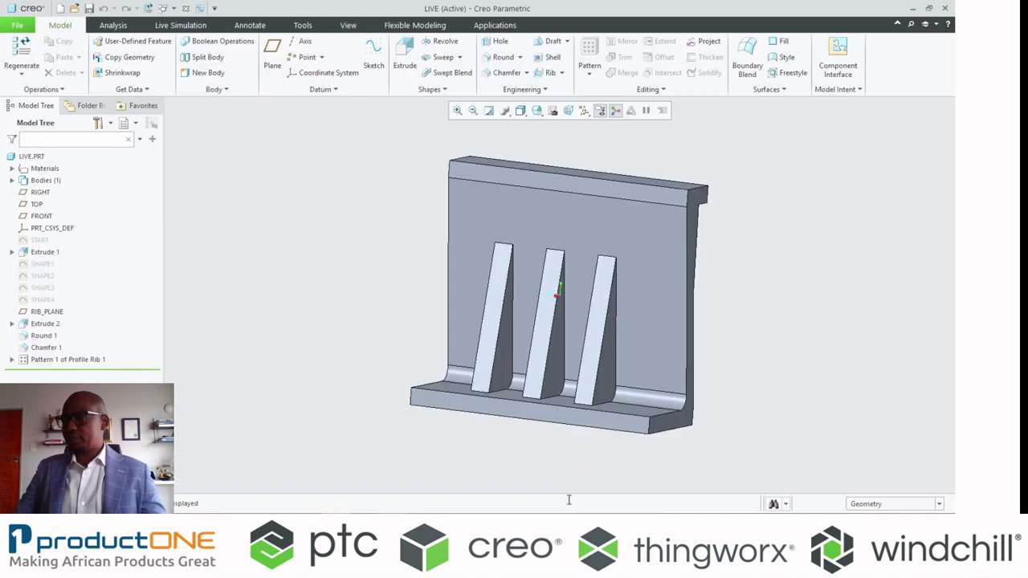
- Start Ansys Simulation on the ribbed LIVE.PRT part from Applications
middle_drag(519, 270, 581, 268)
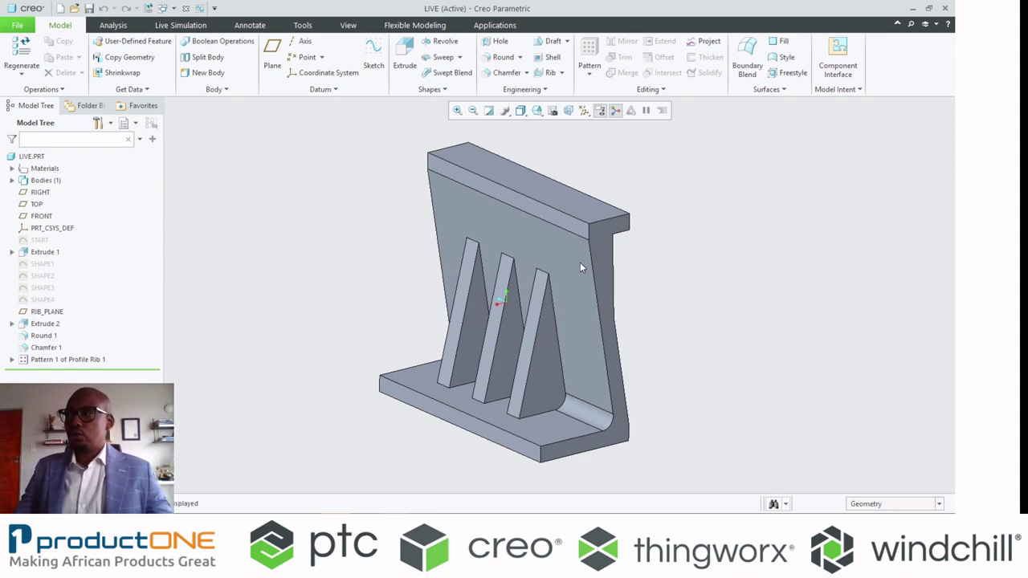
click(494, 26)
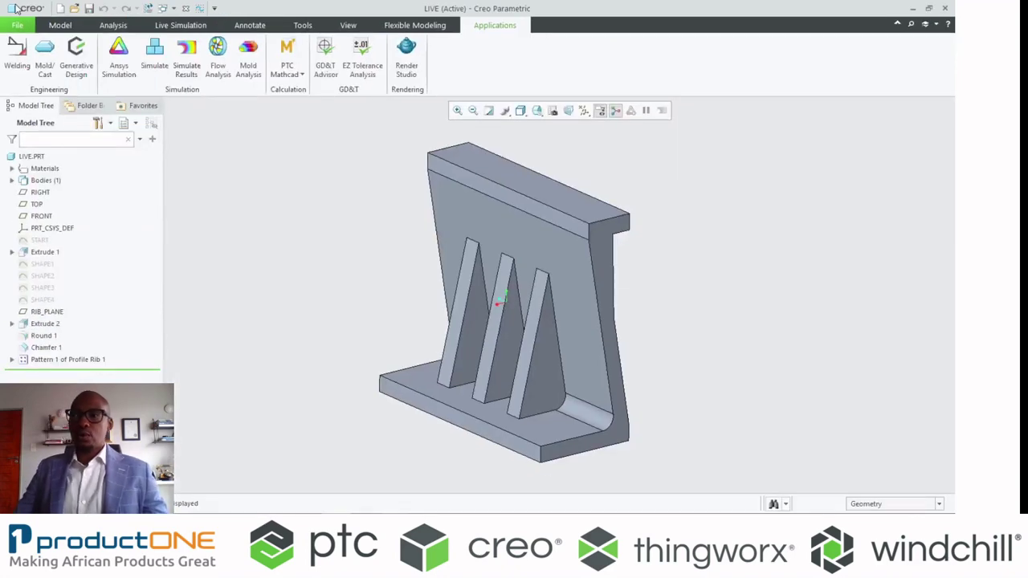
click(118, 57)
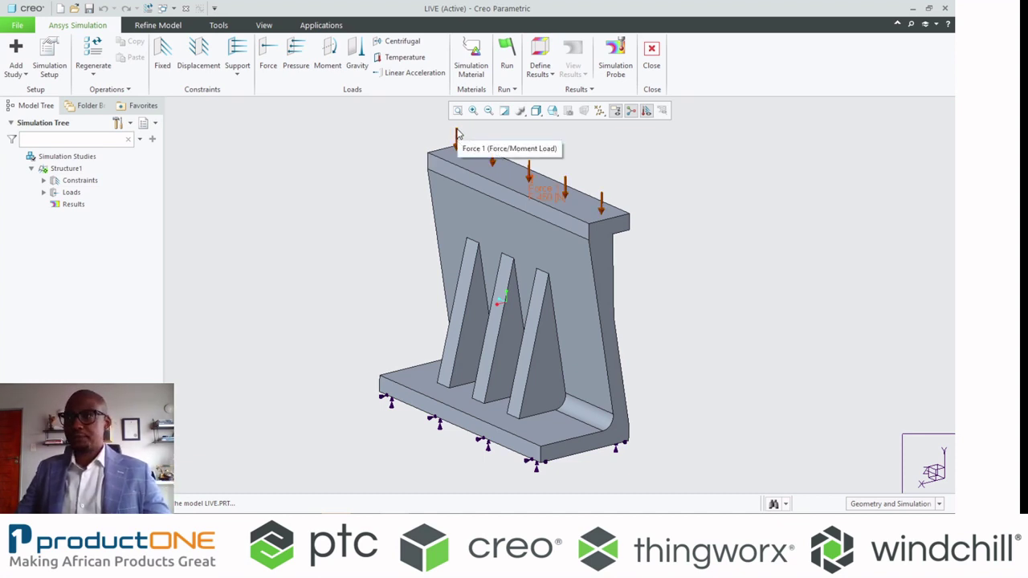
- Set Global Mesh Size to 2 mm minimum, 6 mm maximum face and 10 mm maximum
click(155, 24)
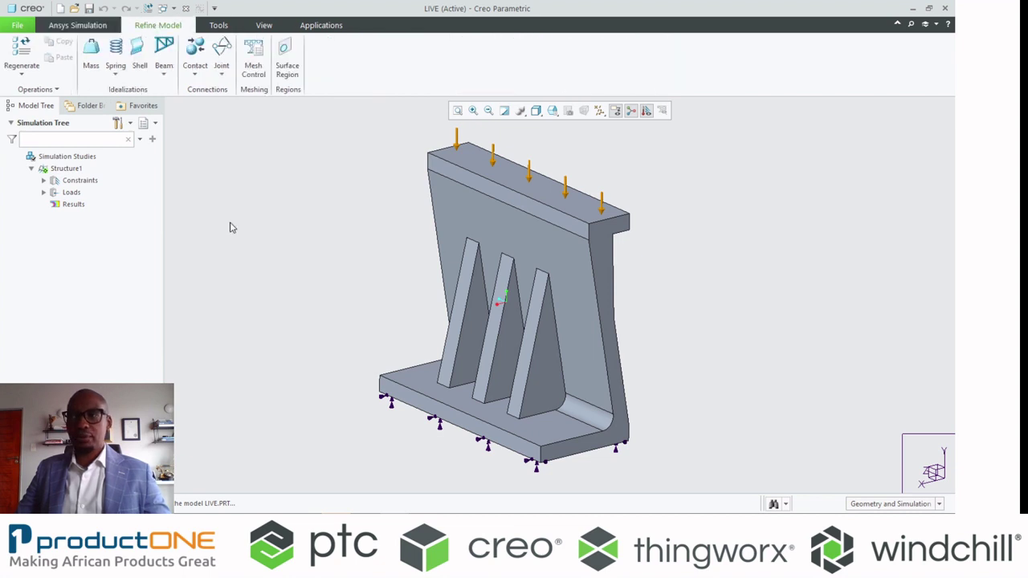
click(253, 60)
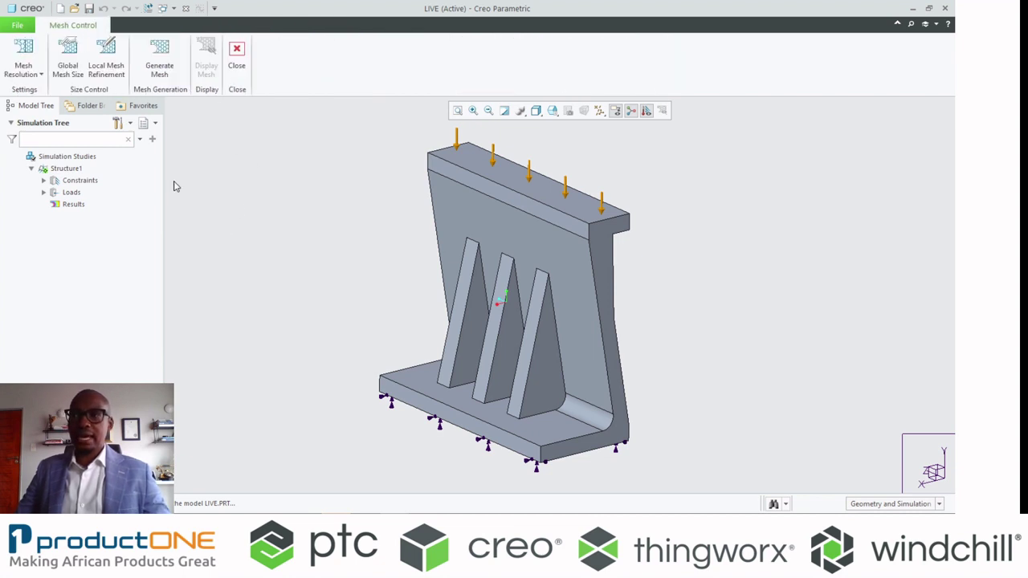
click(68, 57)
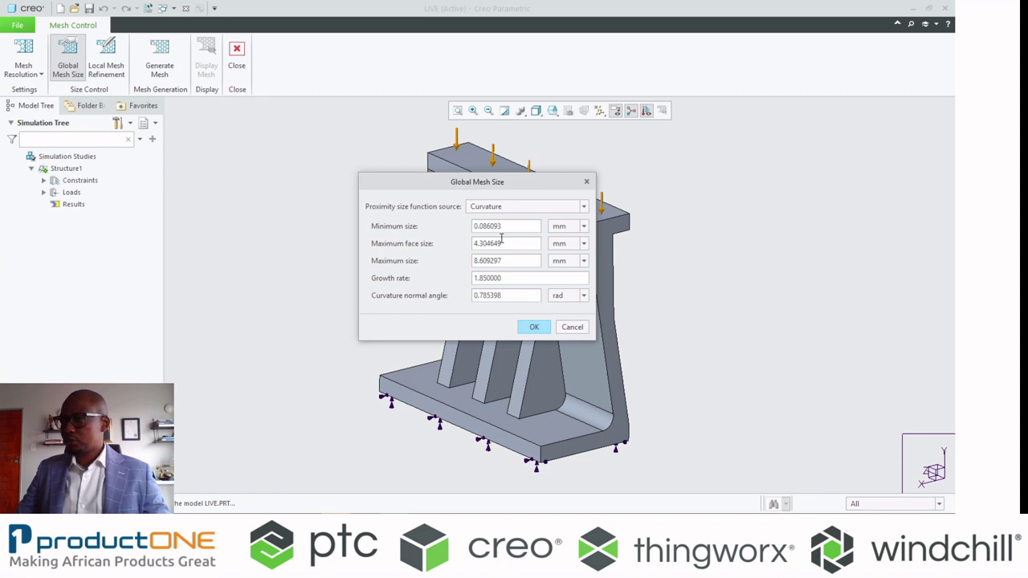
drag(503, 226, 377, 220)
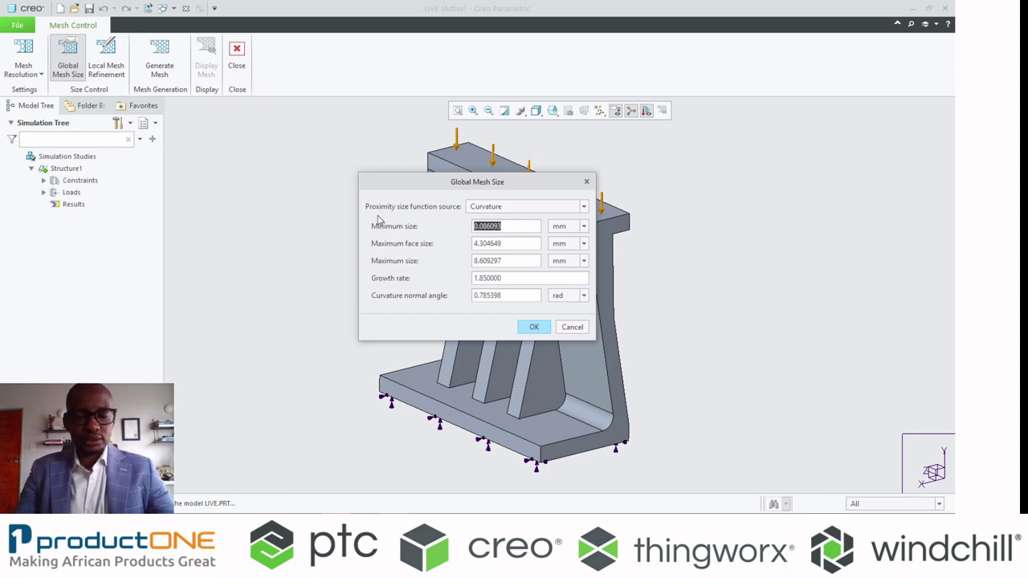
text(3)
key(BackSpace)
text(2)
double_click(517, 242)
text(6)
double_click(512, 260)
text(10)
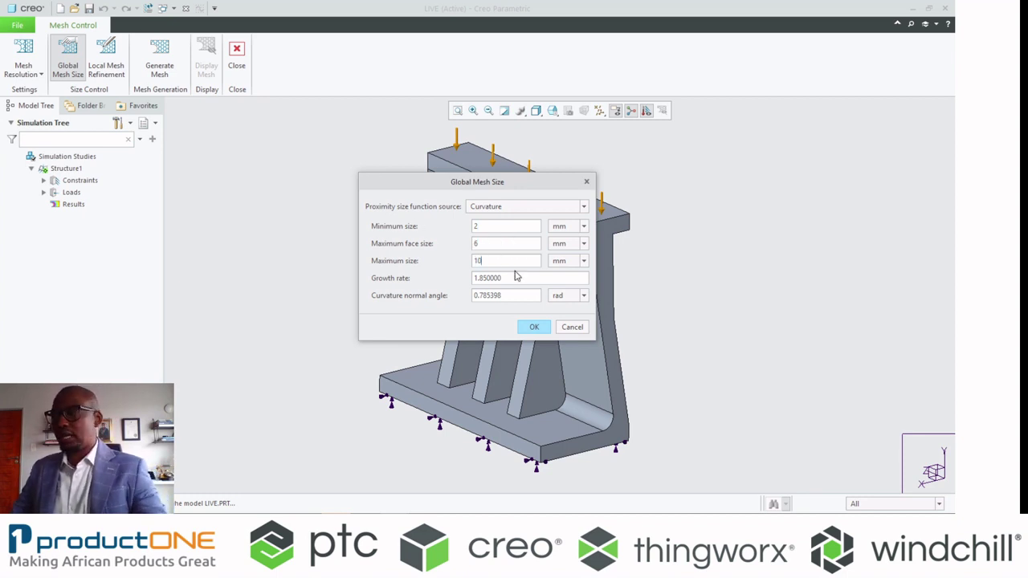
click(534, 328)
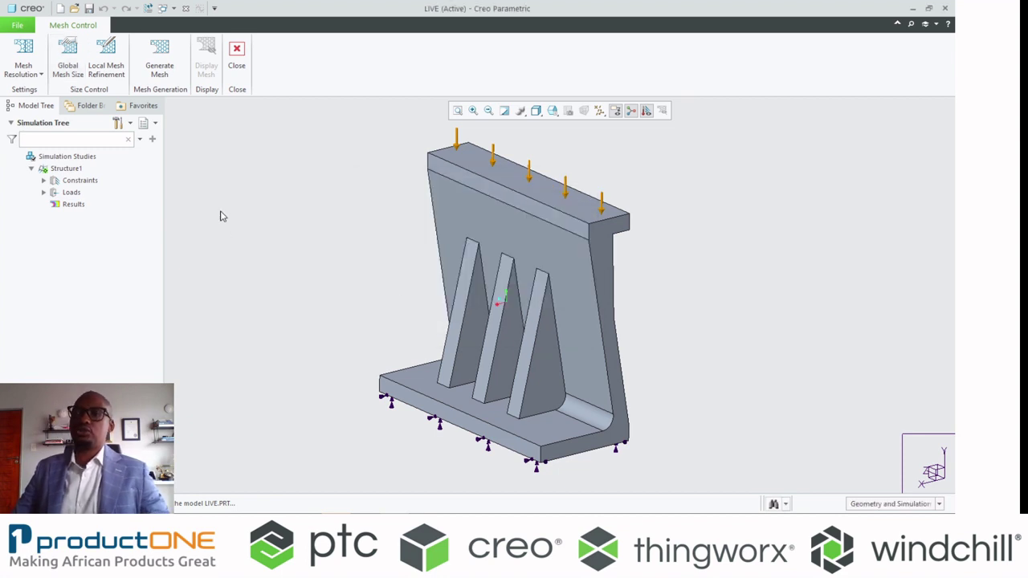
- Generate the bracket mesh and follow its progress in the Process Manager
click(160, 58)
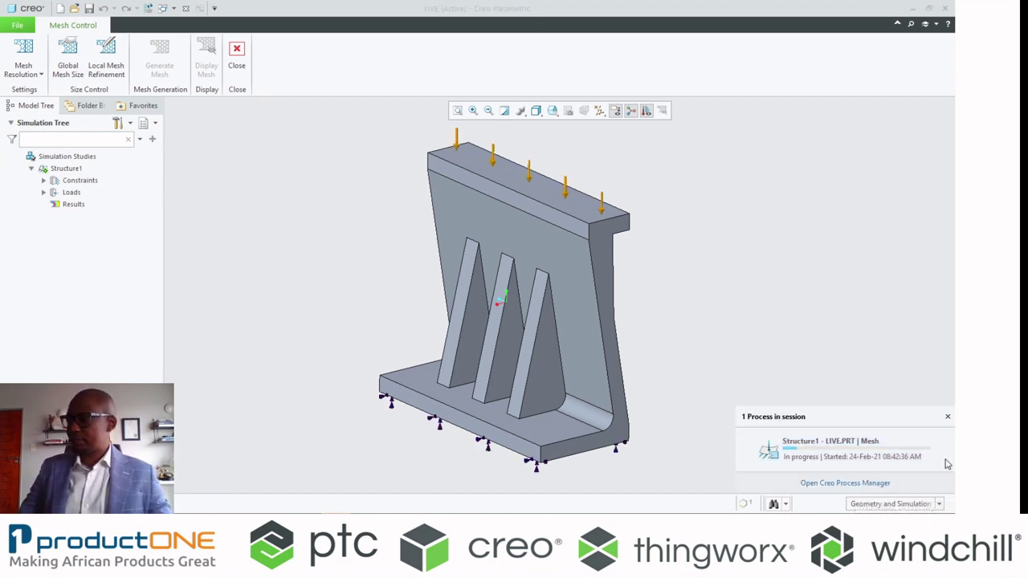
click(854, 484)
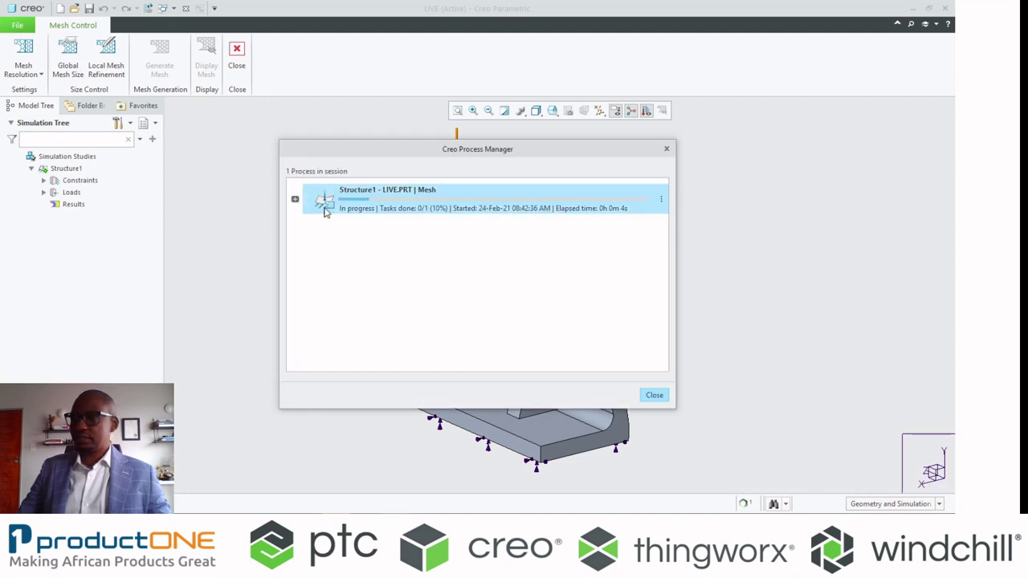
click(295, 200)
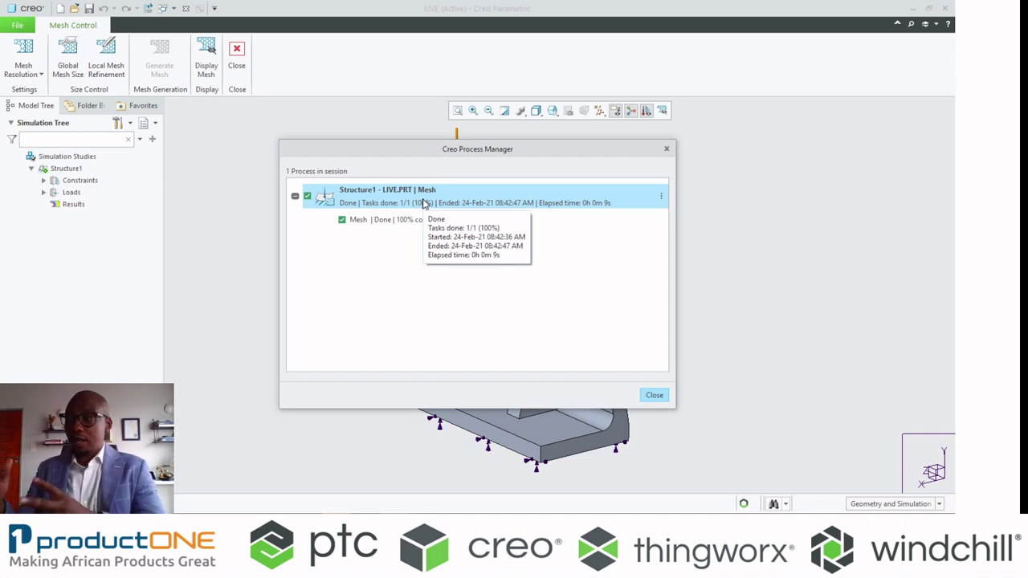
click(651, 396)
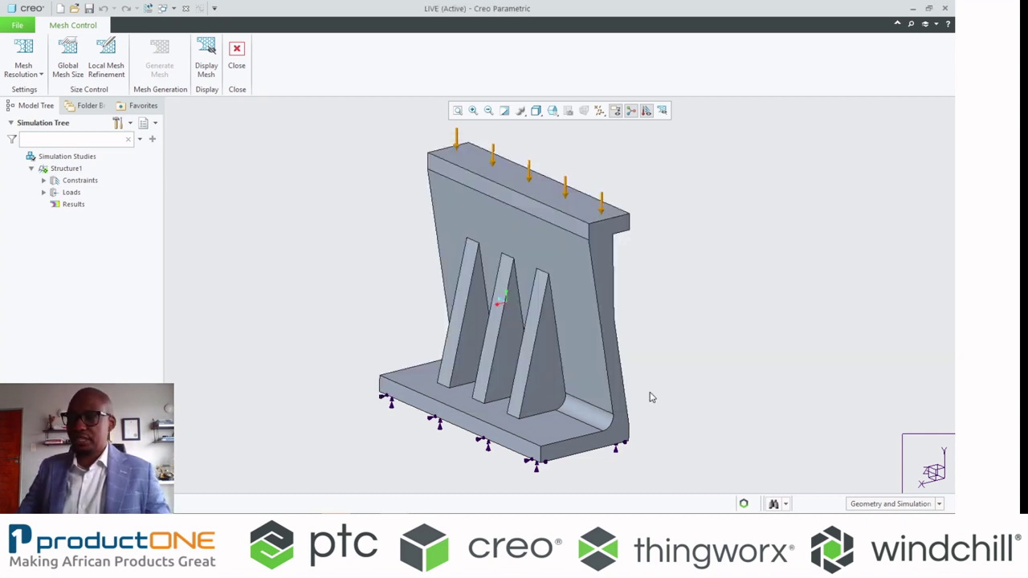
- Display the triangular mesh, finish Mesh Control and return to the Ansys Simulation commands
click(207, 58)
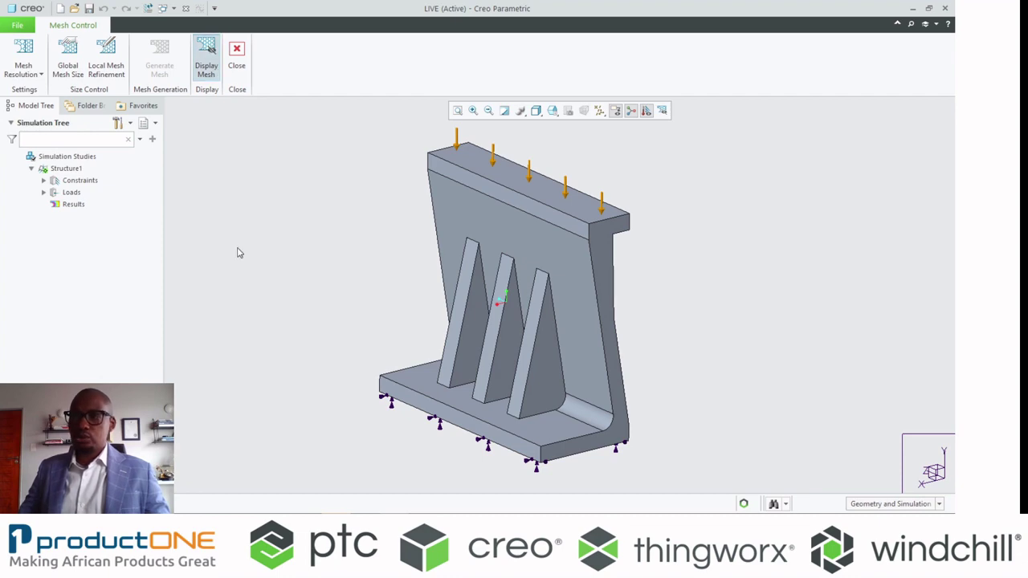
mouse_move(443, 247)
middle_down()
mouse_move(401, 265)
mouse_move(359, 252)
mouse_move(370, 250)
middle_up()
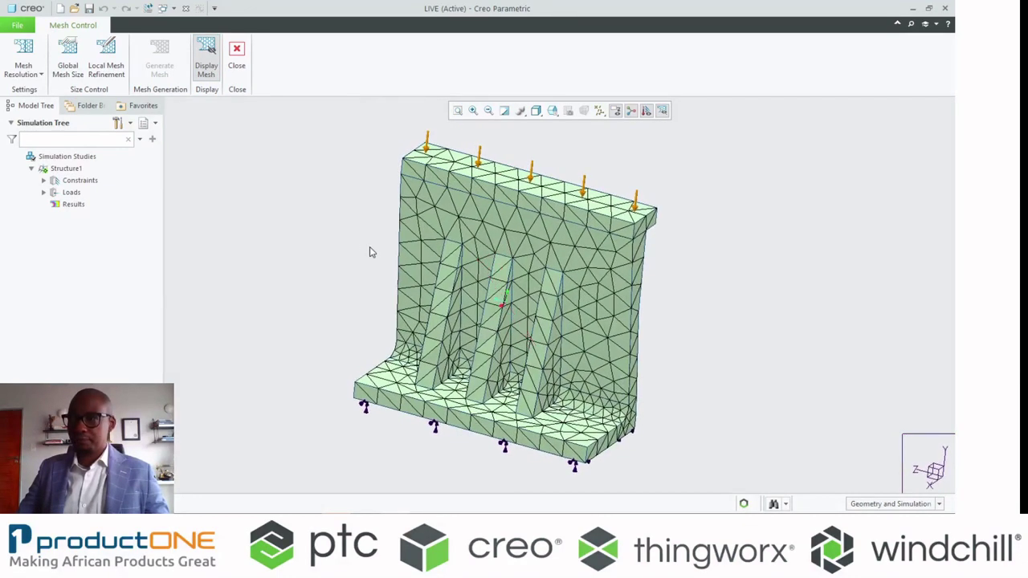
click(237, 53)
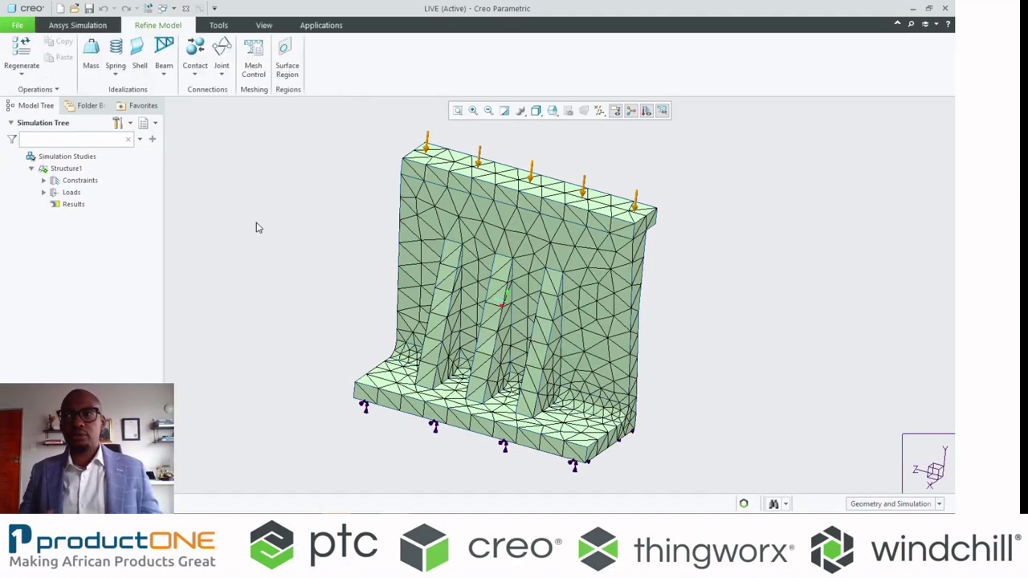
click(66, 26)
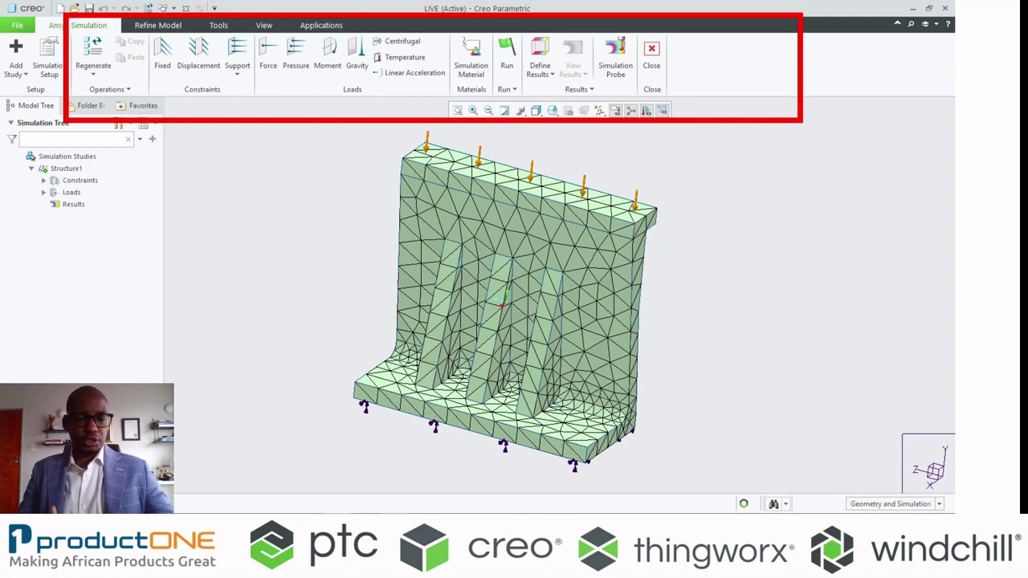
- Run the Structure1 study, dismissing a stray File Open dialog
click(509, 52)
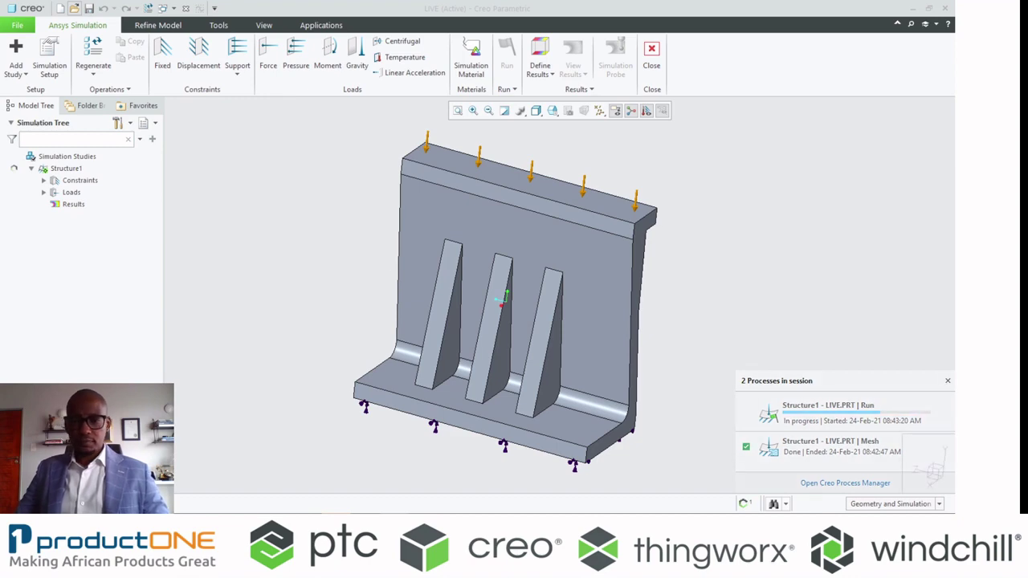
key(ctrl+o)
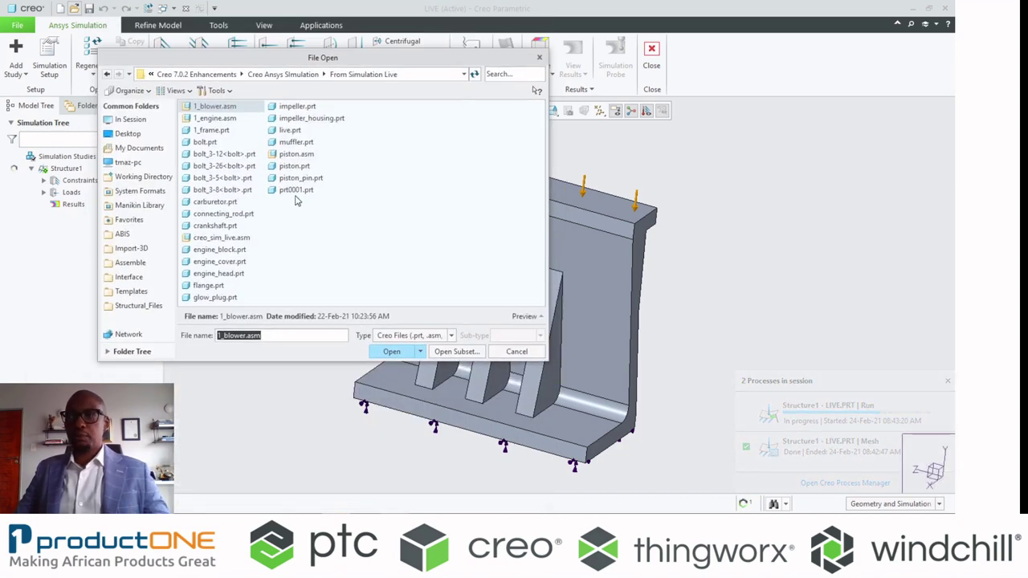
click(296, 190)
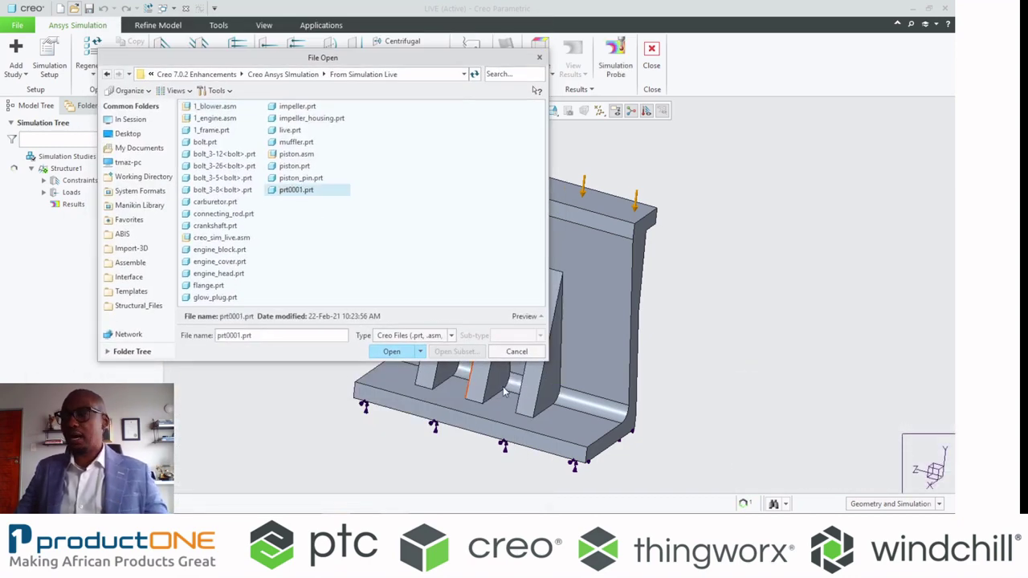
click(516, 351)
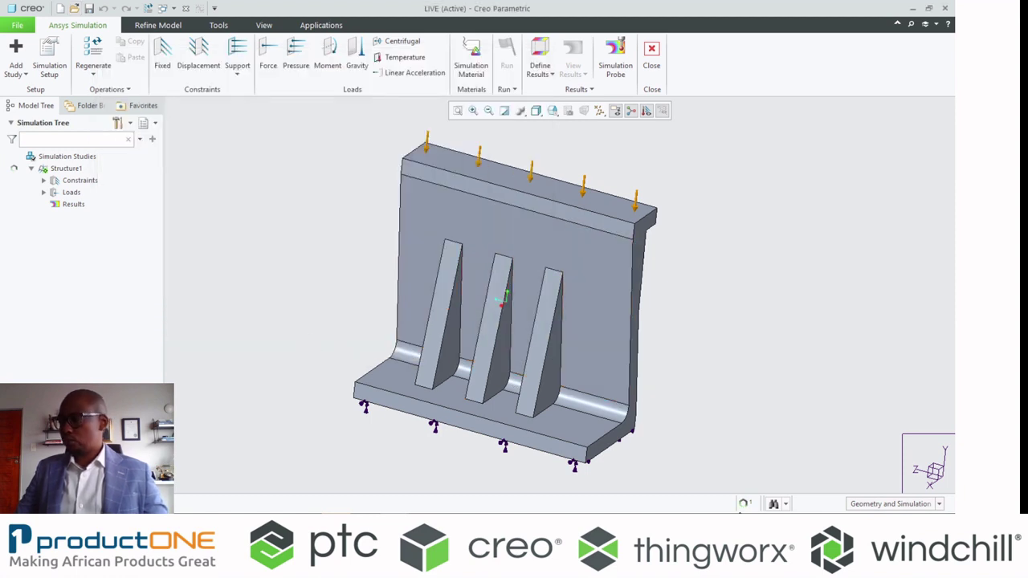
- Confirm the run finished in the Process Manager and expand Results > Basic
click(744, 504)
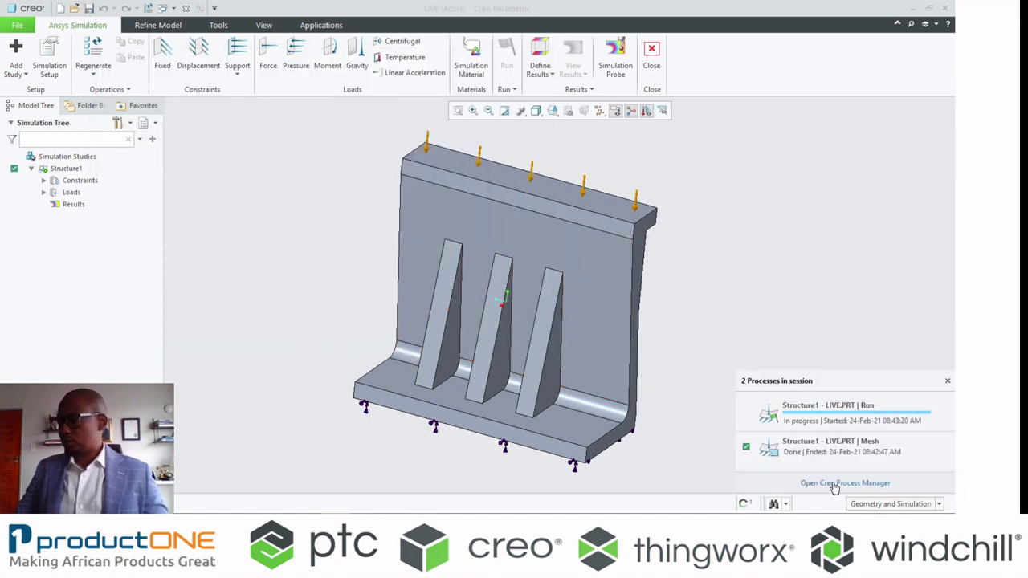
click(834, 486)
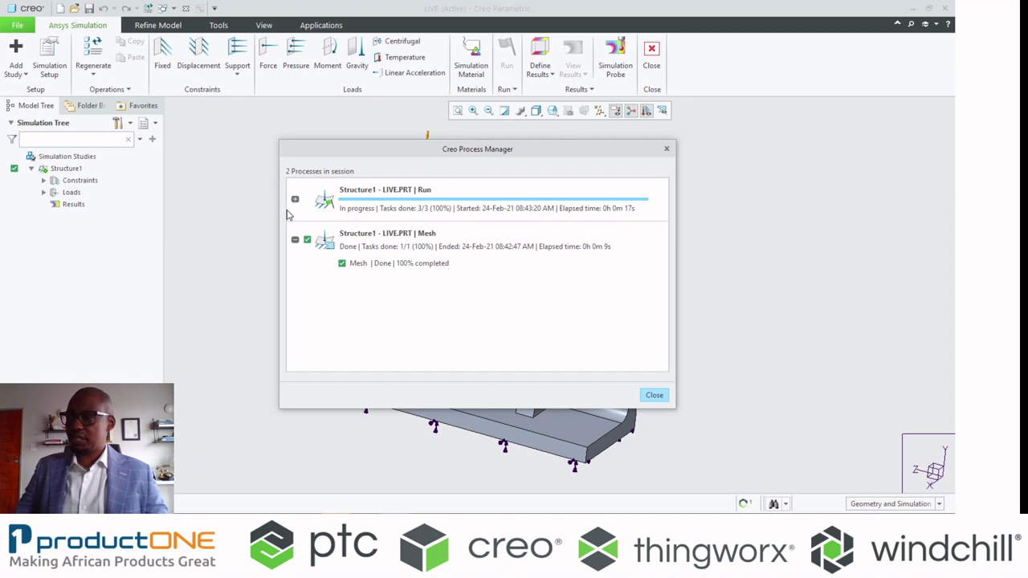
click(295, 200)
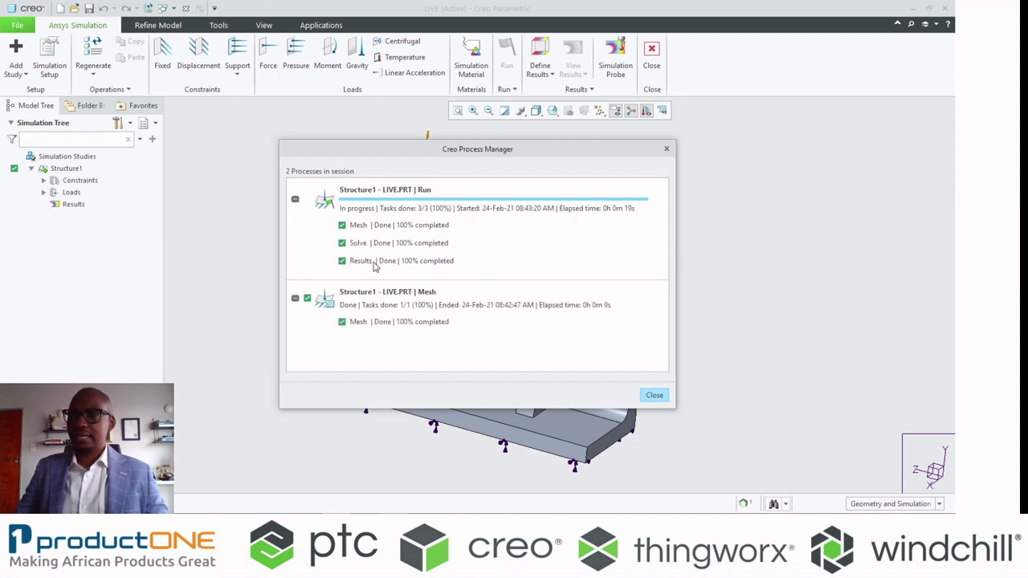
click(654, 396)
click(44, 205)
click(55, 217)
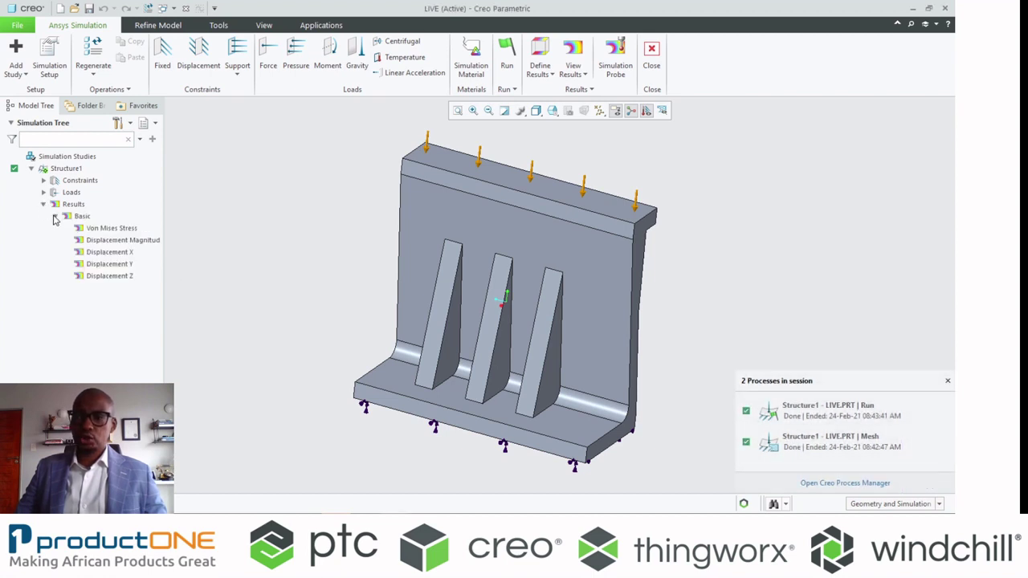
- Plot Von Mises Stress on the bracket with units set to MPa
click(113, 229)
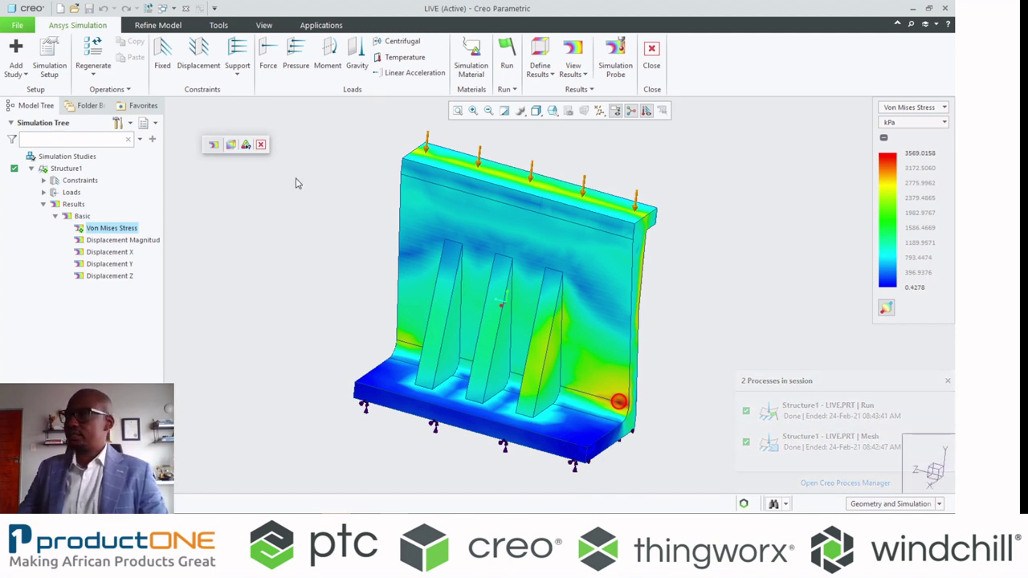
click(919, 122)
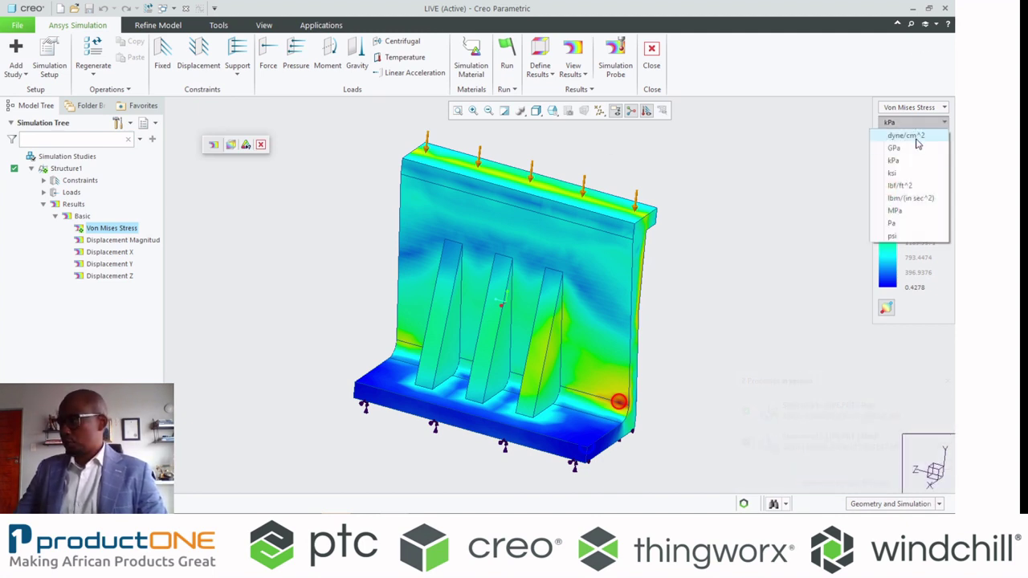
click(896, 211)
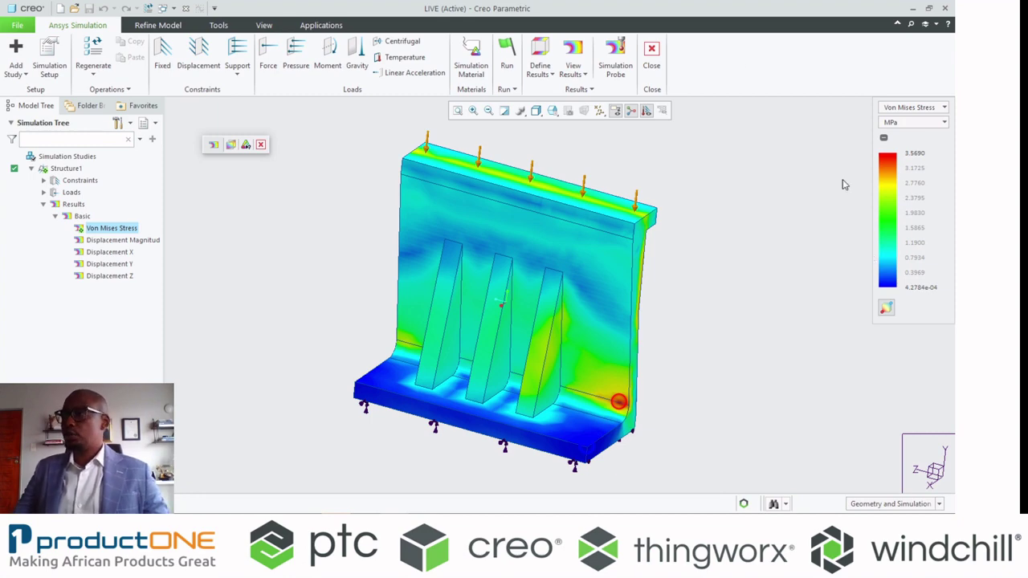
- Add a Von Mises stress probe on the top face and update results so it reads 1939.77 kPa
click(616, 63)
scroll(638, 216, up, 3)
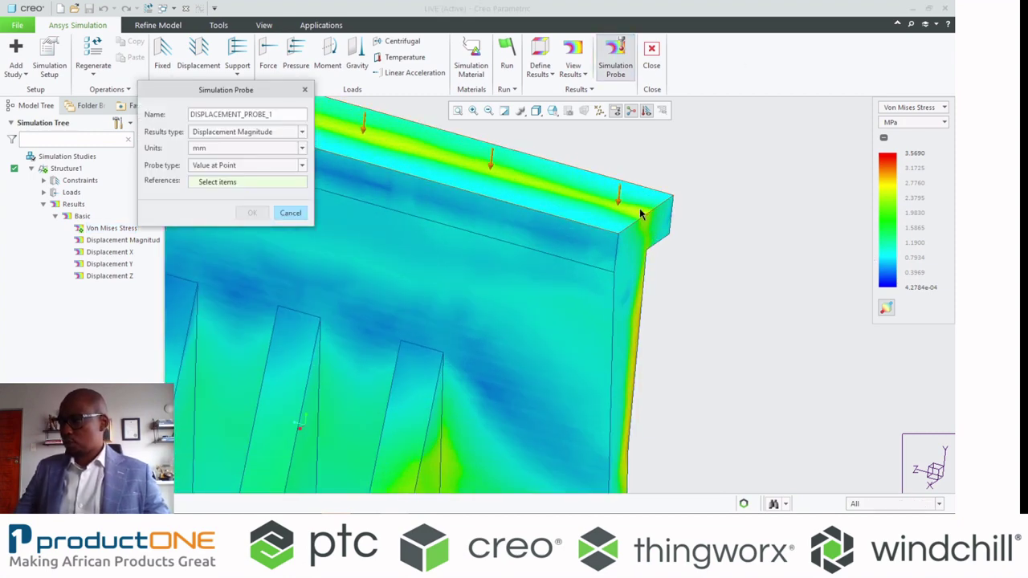
click(213, 132)
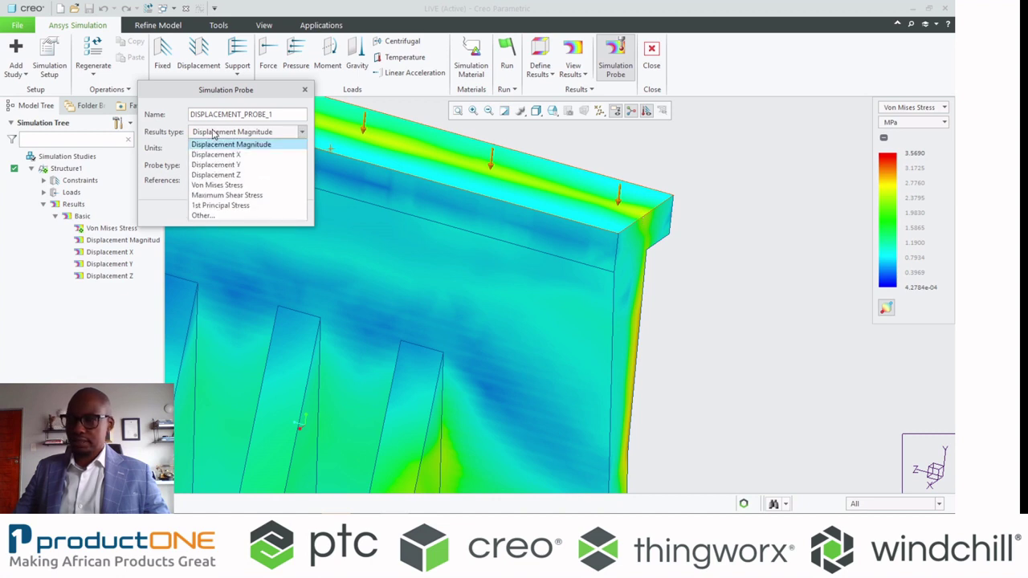
click(225, 183)
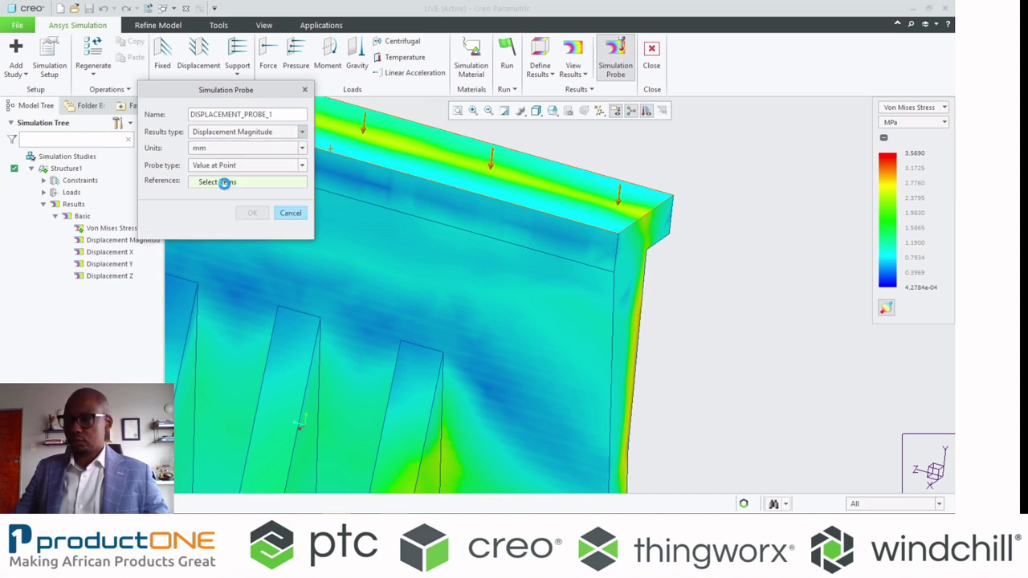
click(635, 214)
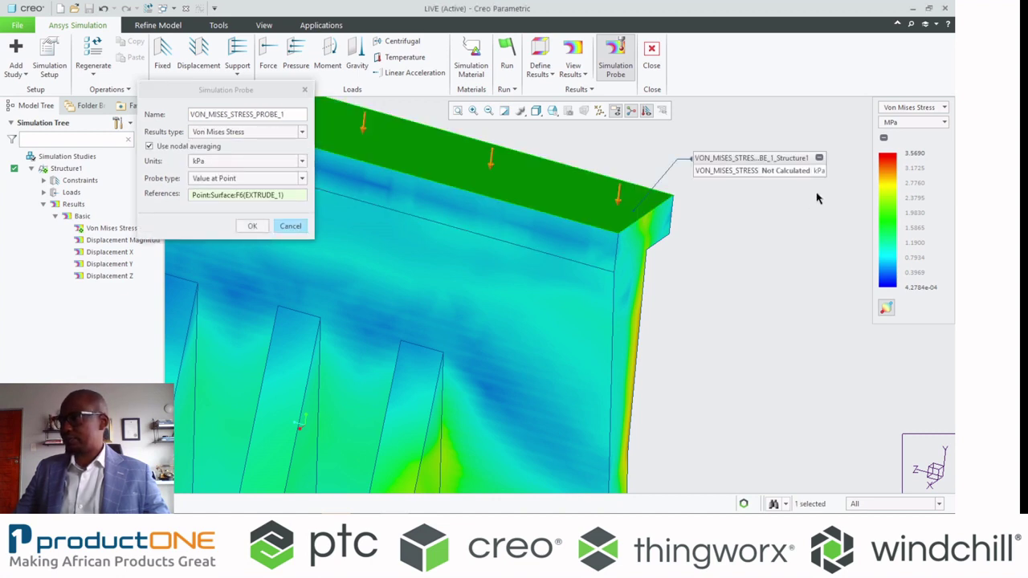
click(252, 226)
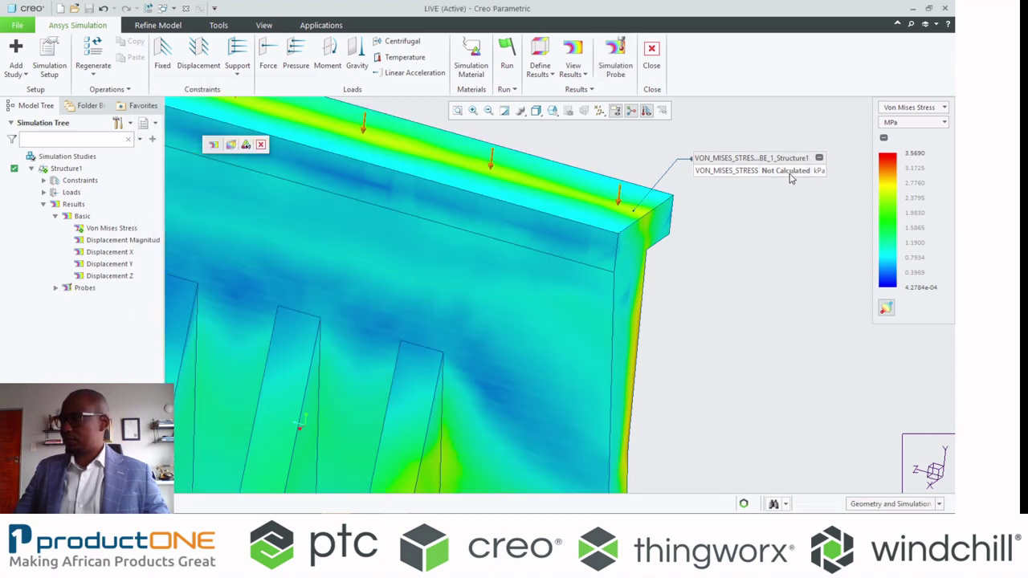
right_click(72, 206)
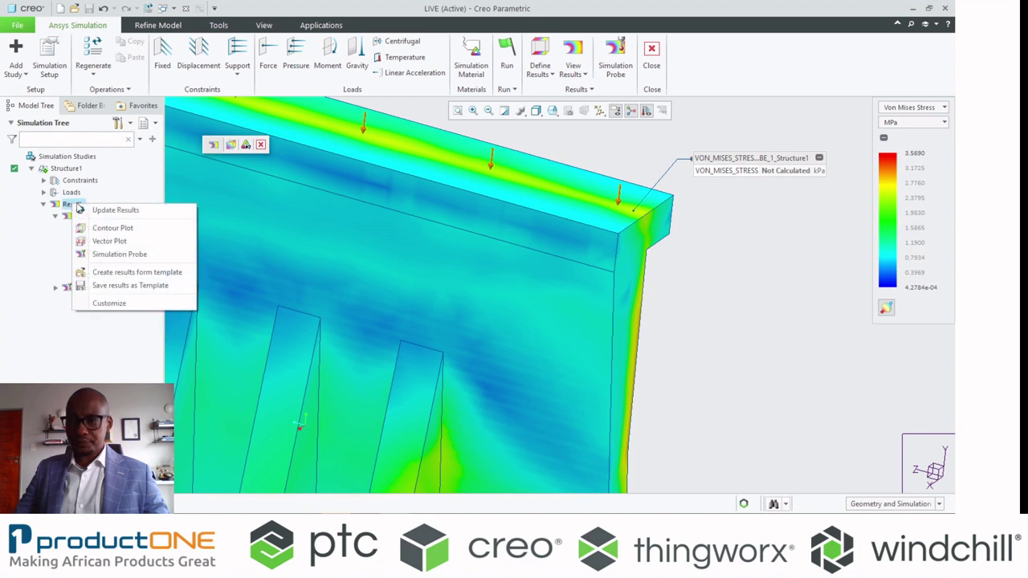
click(92, 209)
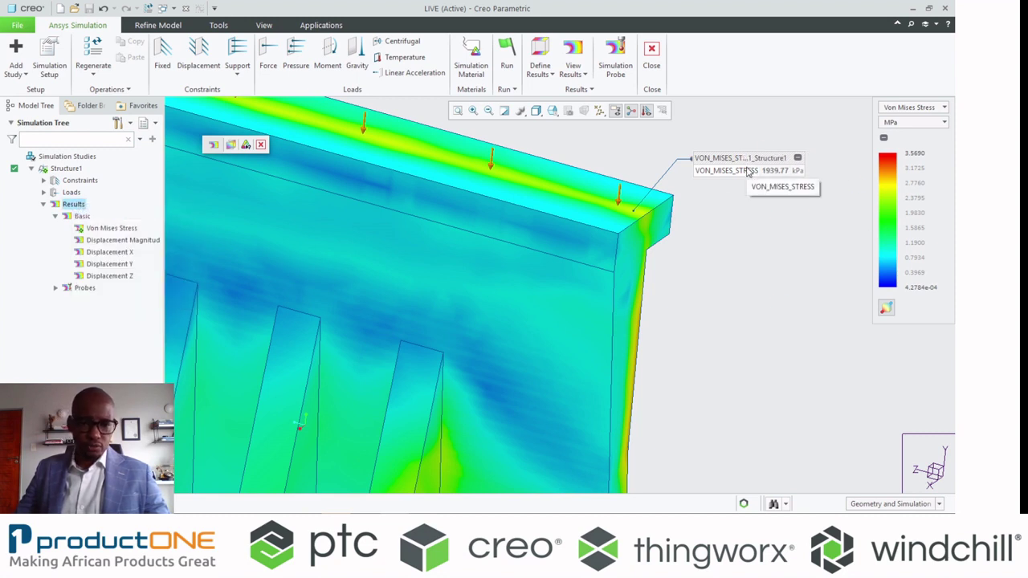
- Plot Displacement Magnitude on the whole bracket, peaking at 1.3128e-03 mm
click(457, 110)
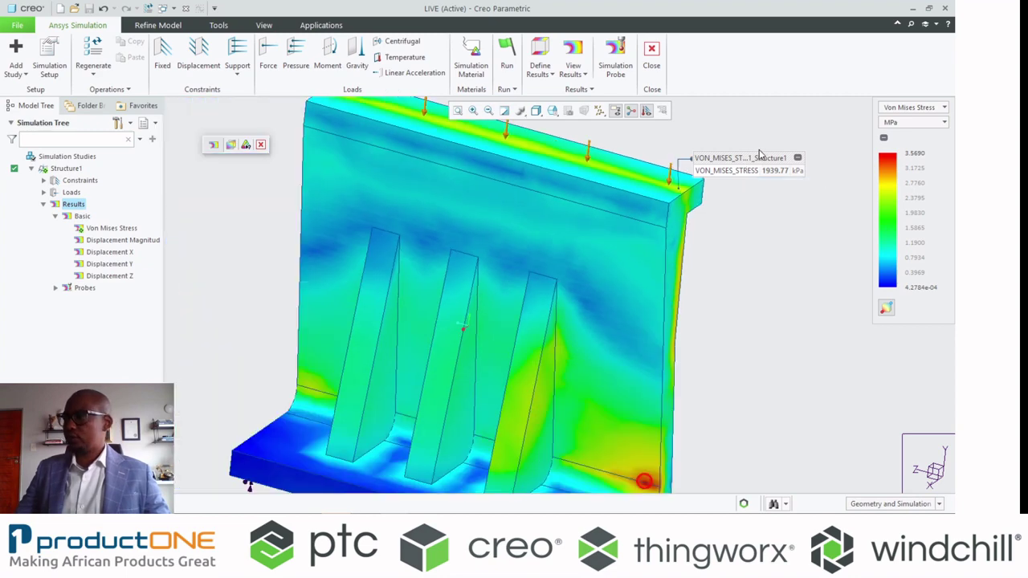
click(121, 240)
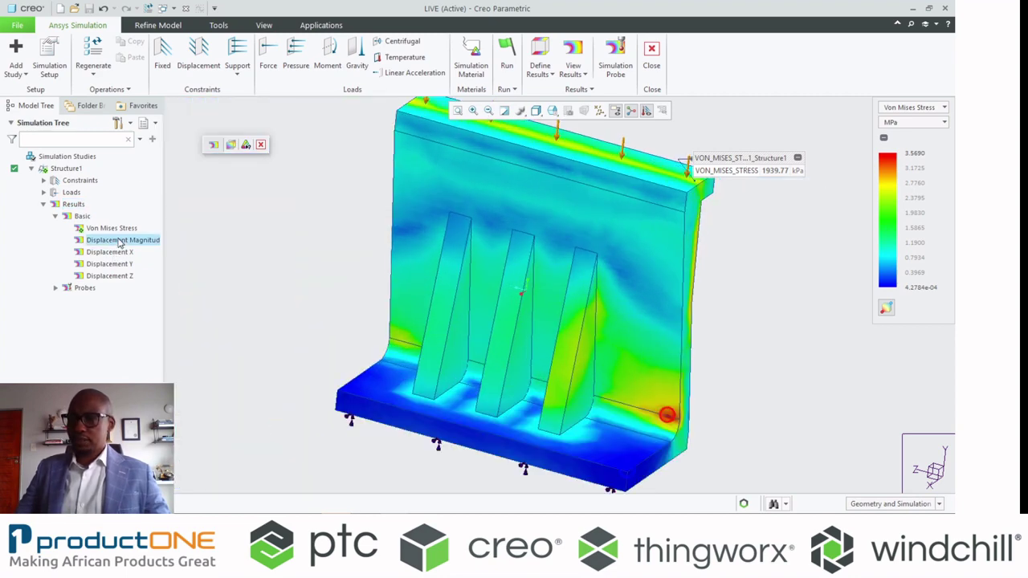
middle_drag(618, 355, 522, 317)
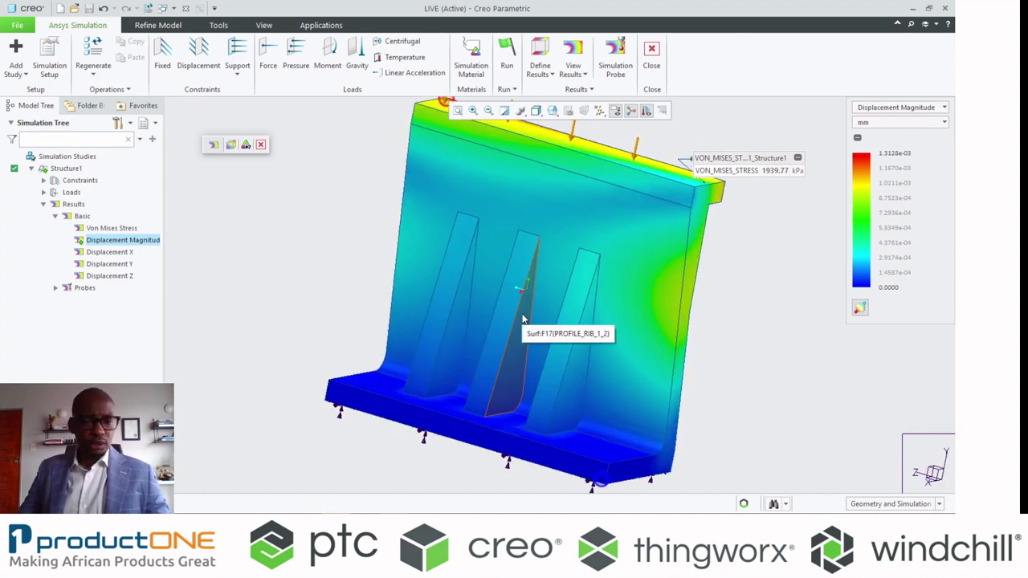